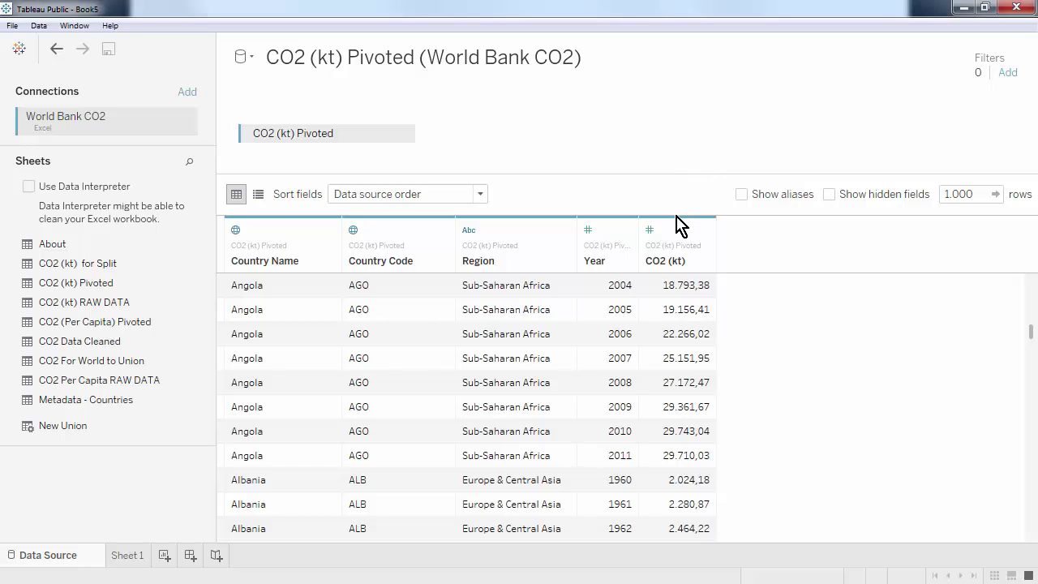
Replace the canvas table with CO2 (Per Capita) Pivoted and join CO2 (kt) Pivoted beside it.
left_click(679, 231)
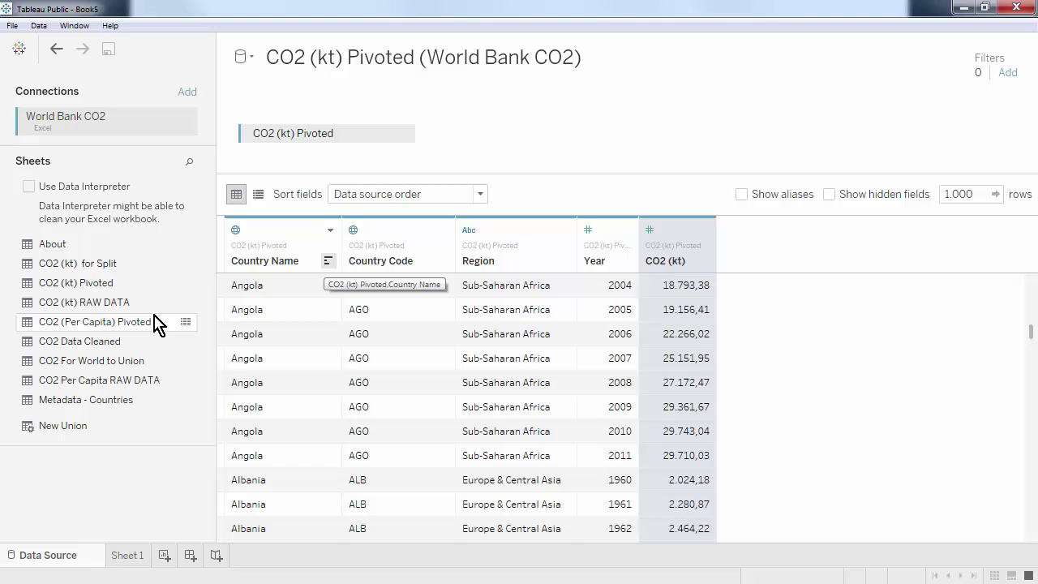
left_click_drag(150, 322, 370, 129)
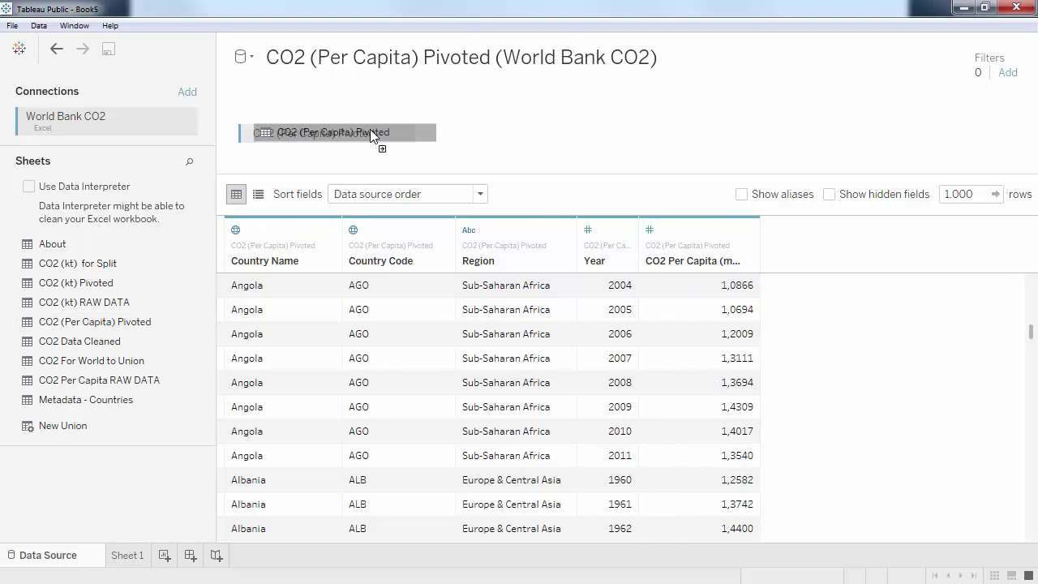
left_click(668, 225)
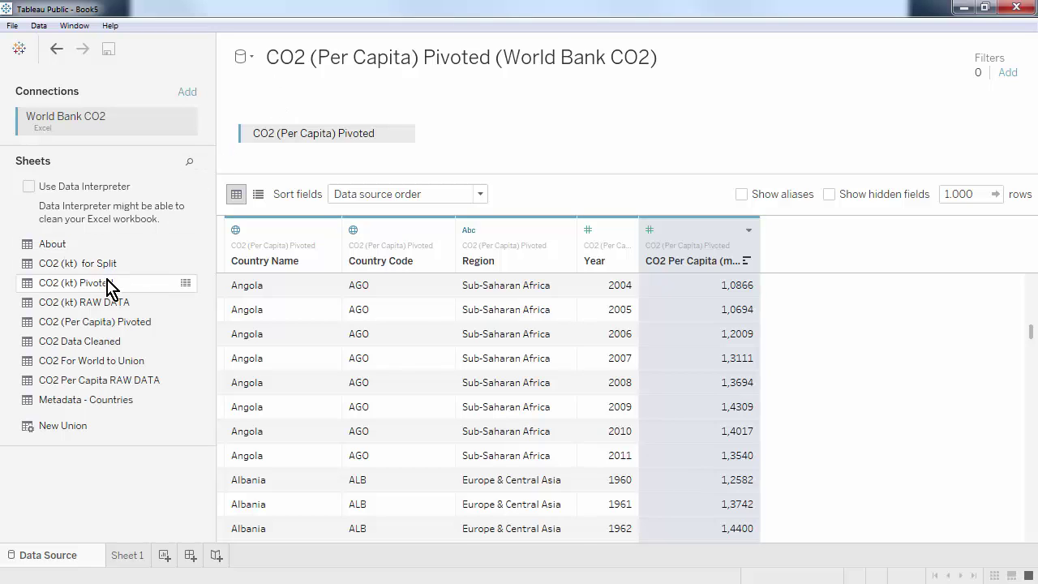
left_click_drag(111, 283, 555, 132)
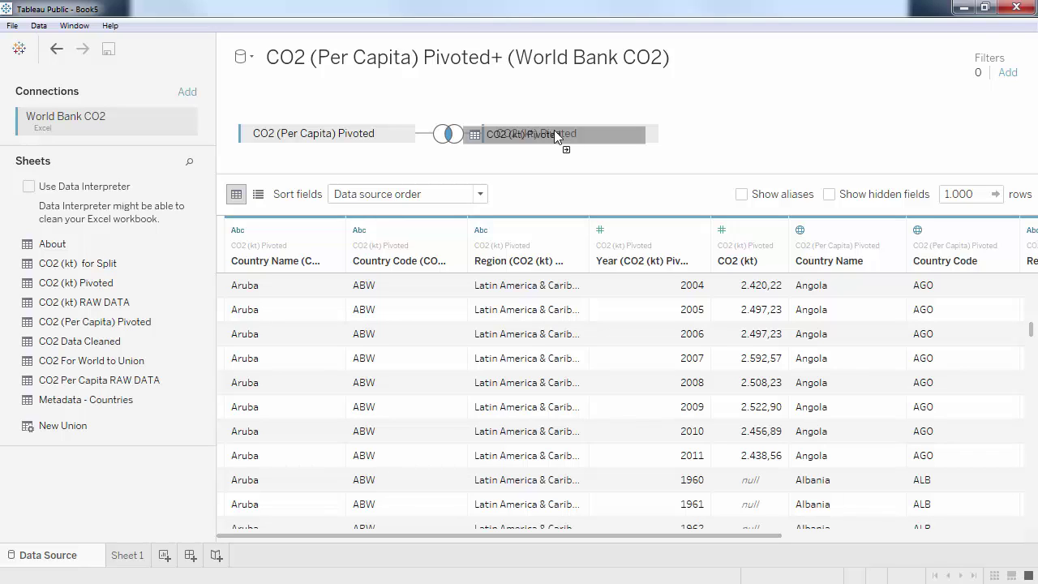
Hide CO2 (kt) Pivoted's duplicate Region, Country Code and Country Name columns in the joined grid.
left_click_drag(554, 130, 554, 131)
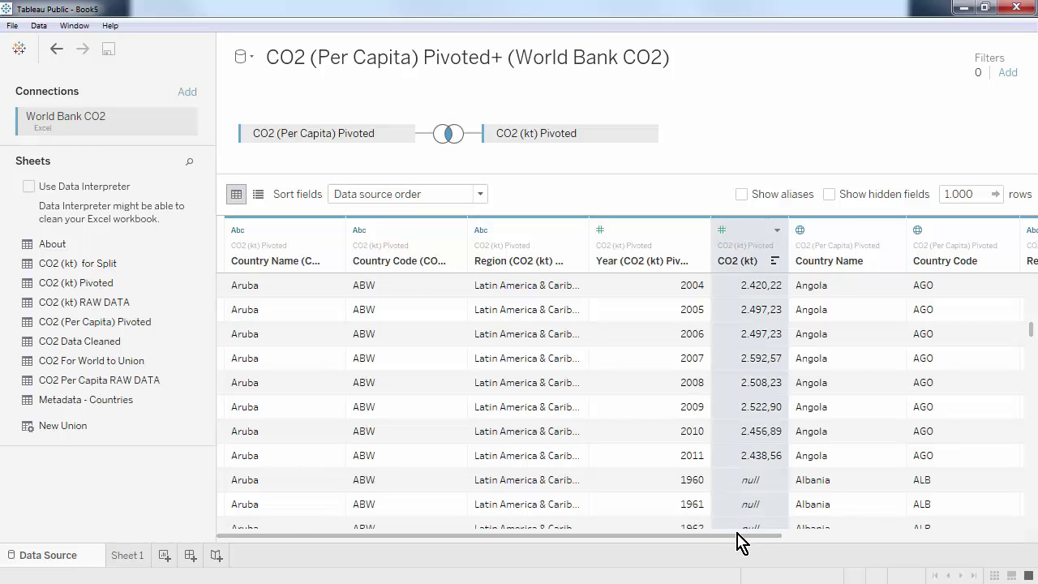
left_click_drag(737, 534, 966, 534)
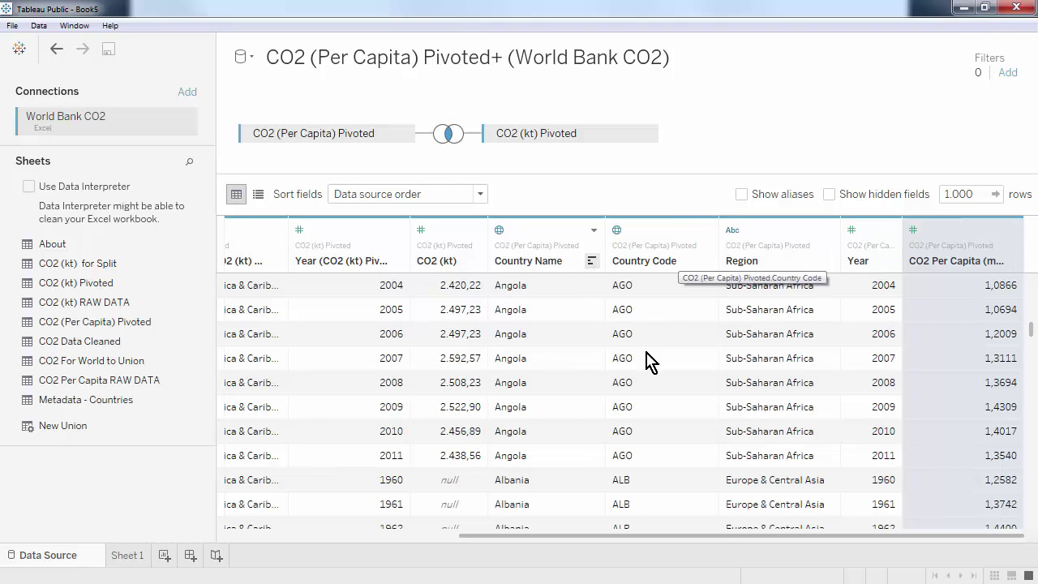
left_click_drag(704, 538, 491, 537)
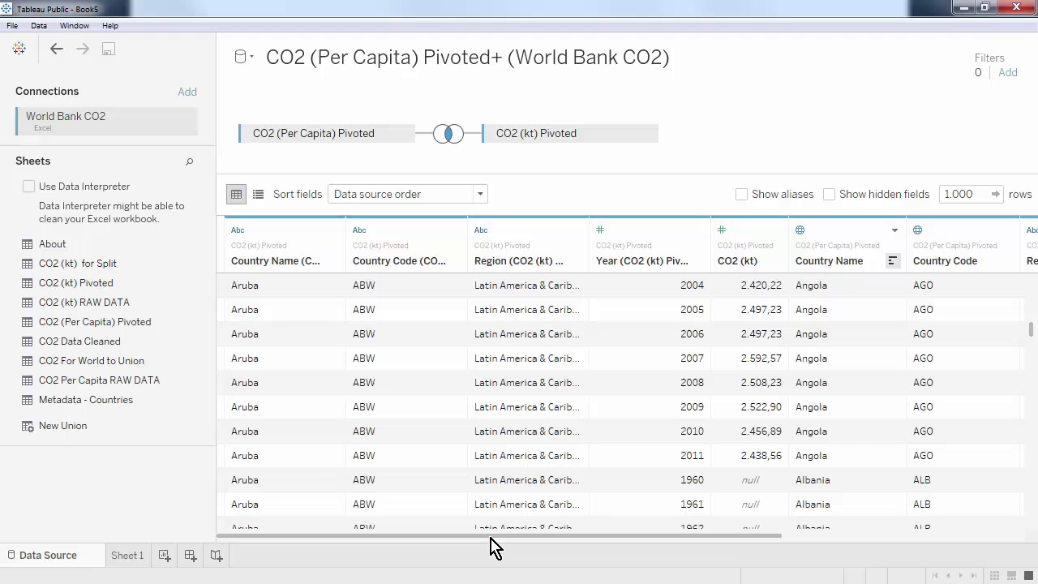
left_click(544, 231)
left_click(442, 227, "shift")
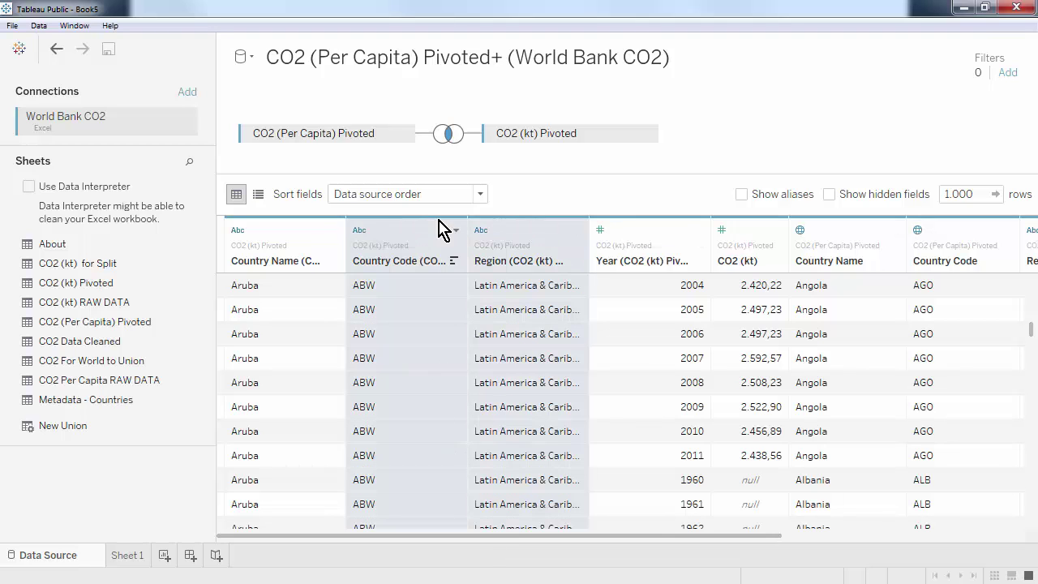
left_click(324, 228, "shift")
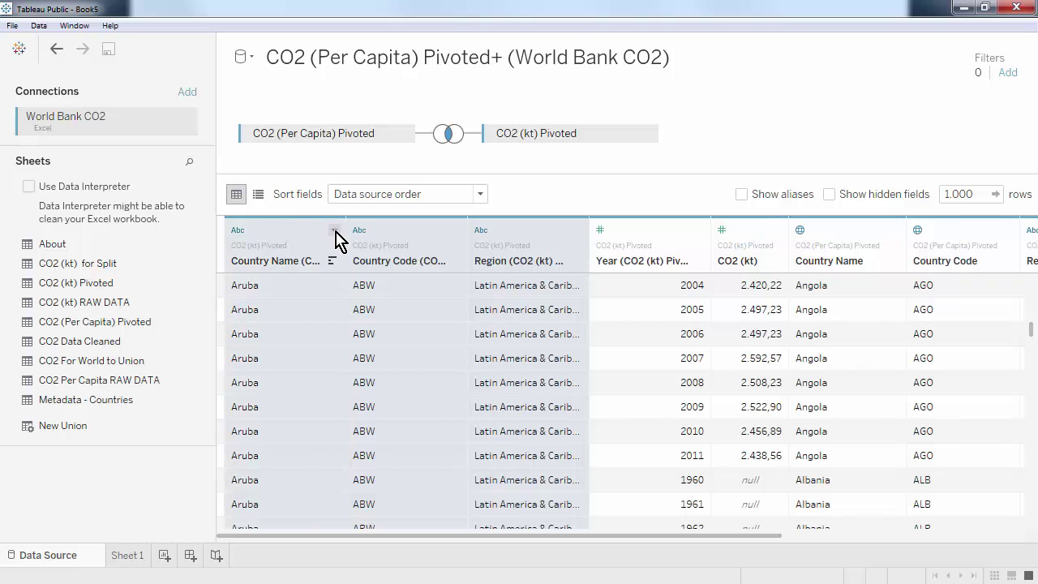
left_click(333, 230)
left_click(369, 285)
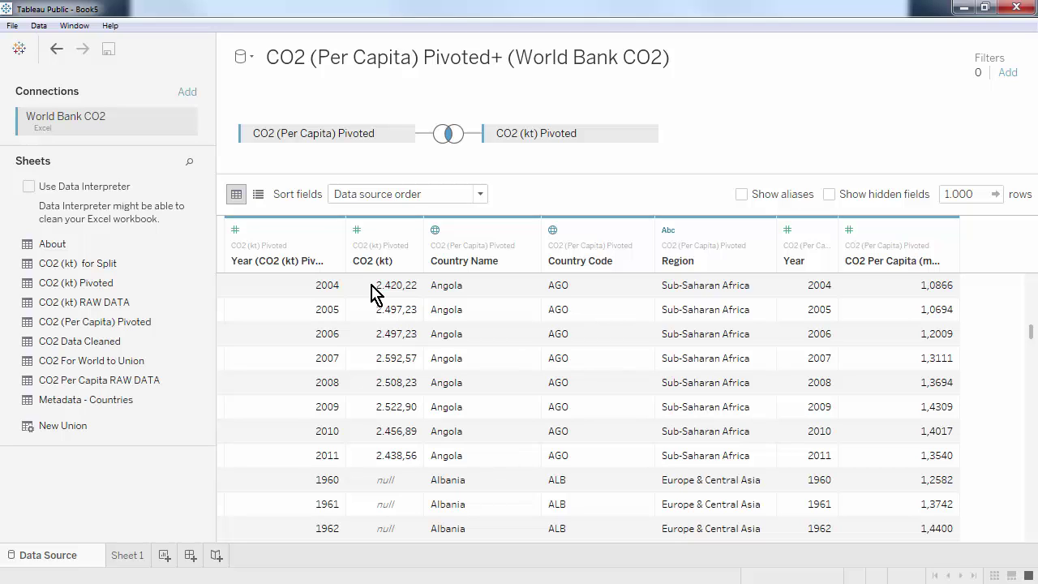
Add a Country Name = Country Name (CO2 (kt) Pivoted) join clause and set the join to Left.
left_click(445, 142)
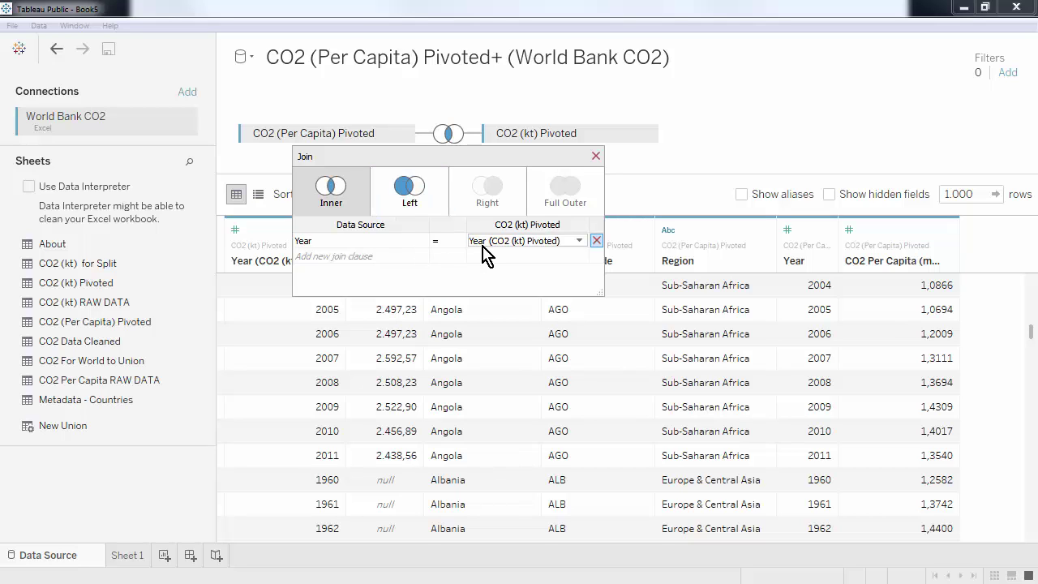
left_click(405, 258)
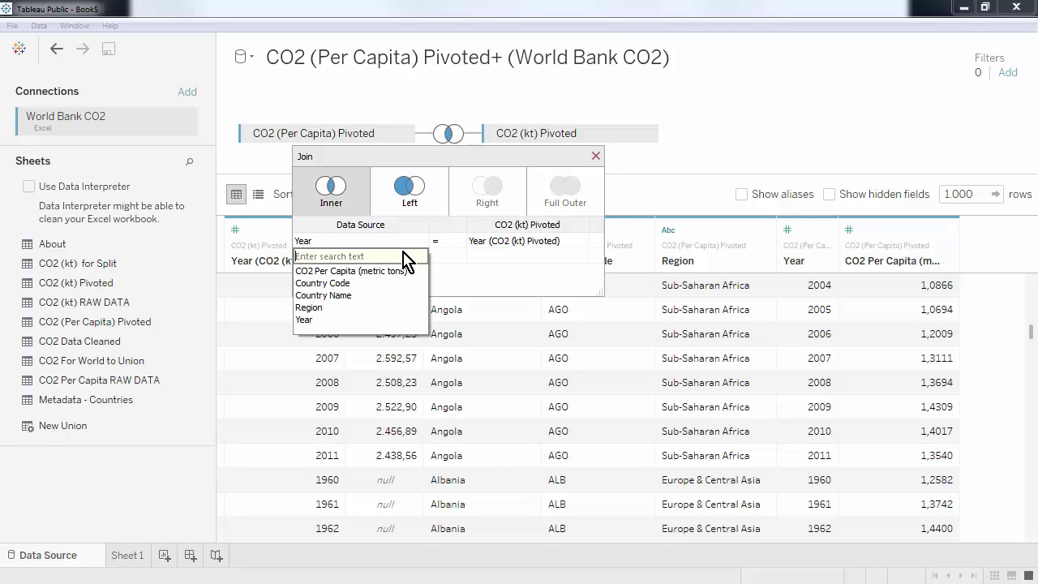
left_click(400, 294)
left_click(474, 258)
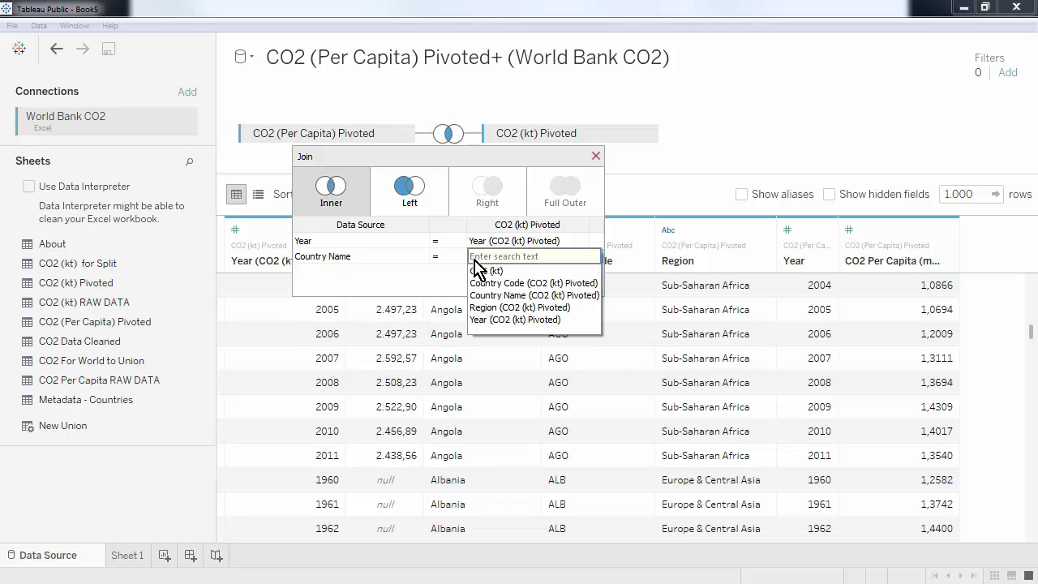
left_click(478, 295)
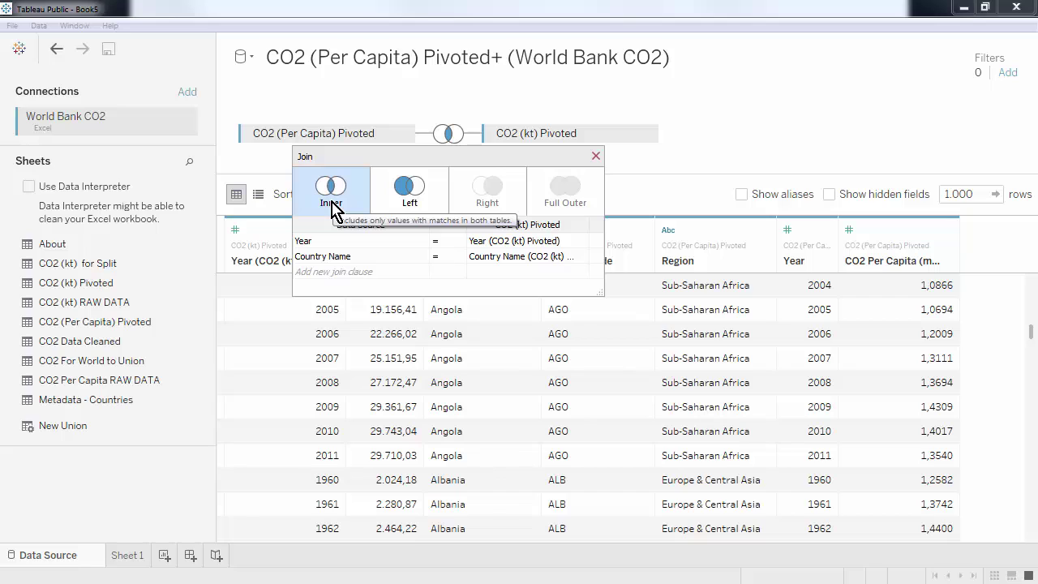
left_click(401, 205)
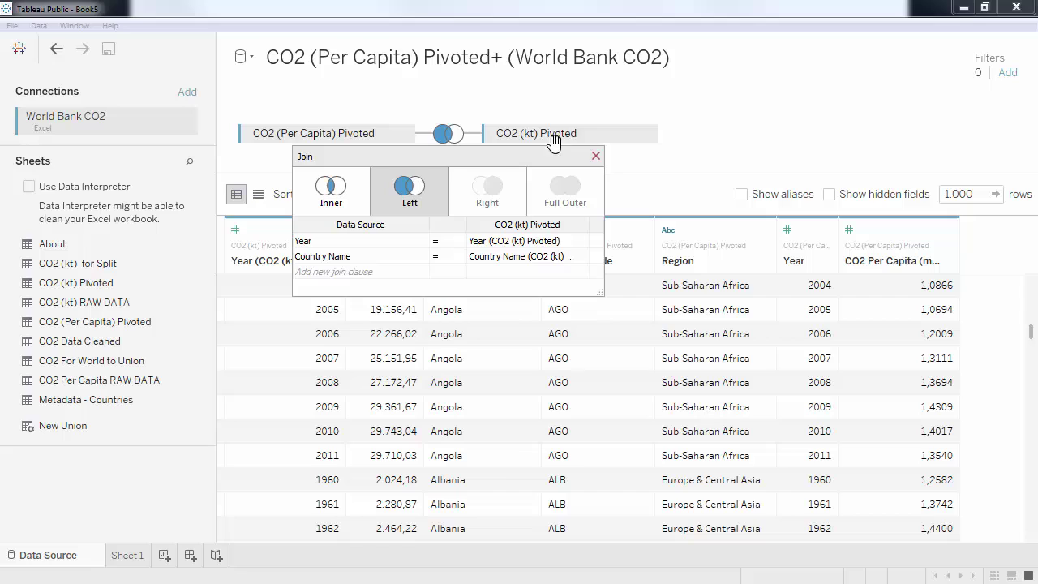
Close the Join dialog and step back one change with the toolbar Back arrow.
left_click(597, 159)
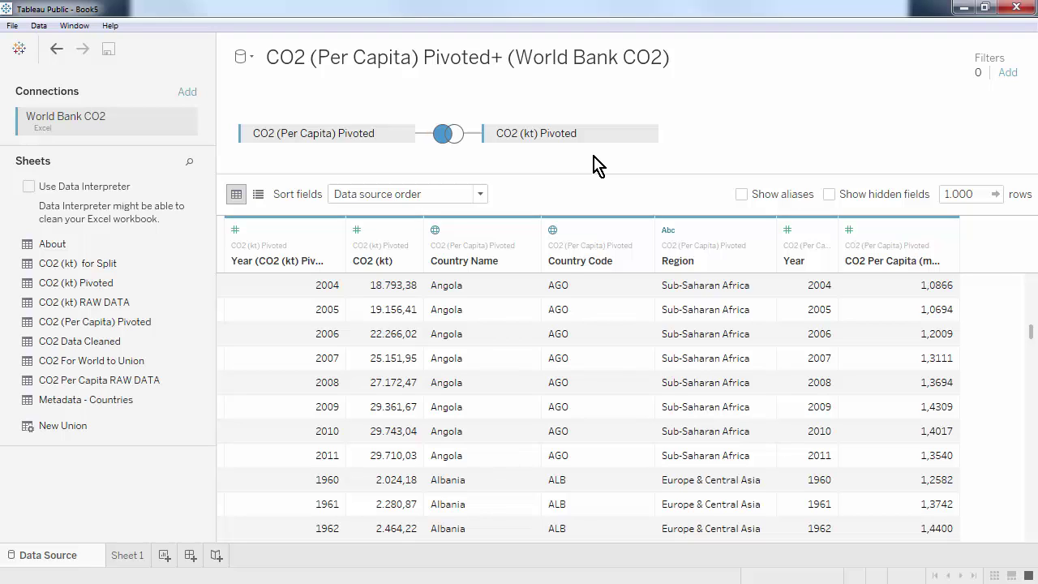
left_click(57, 51)
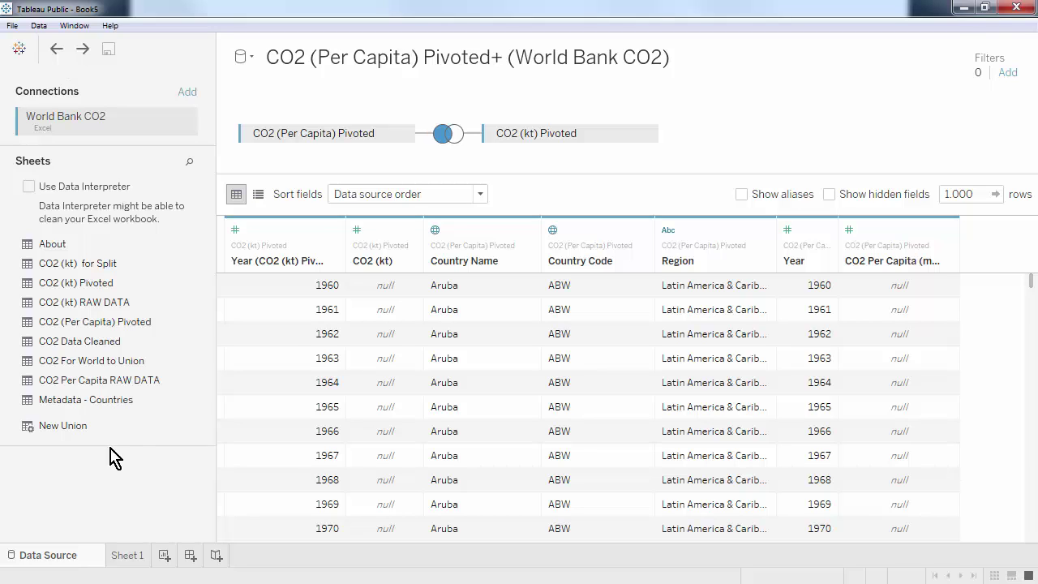
Remove CO2 (Per Capita) Pivoted from the canvas, leaving CO2 (kt) Pivoted as the only table.
left_click_drag(347, 133, 141, 496)
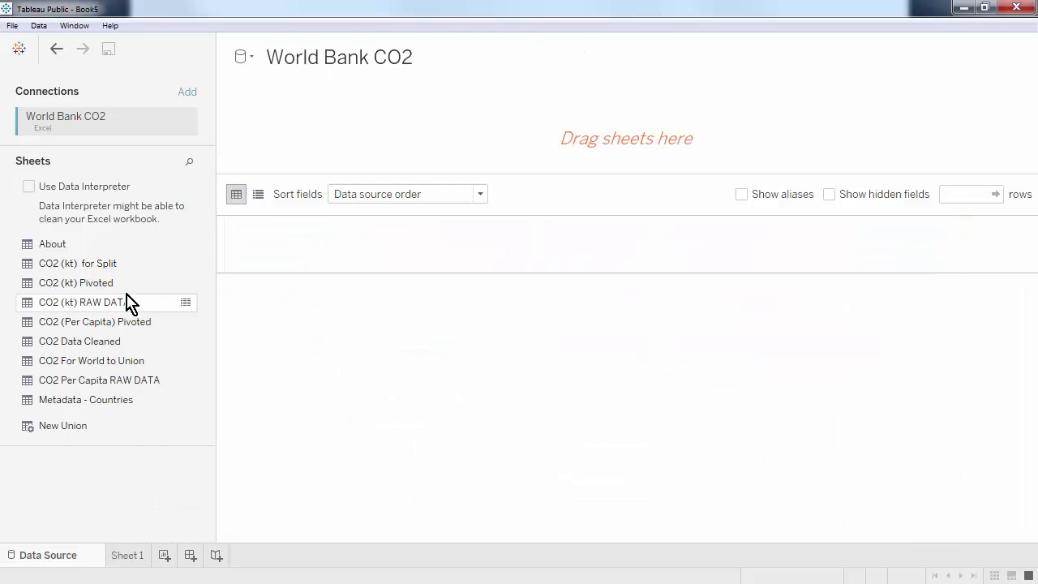
left_click_drag(123, 285, 351, 133)
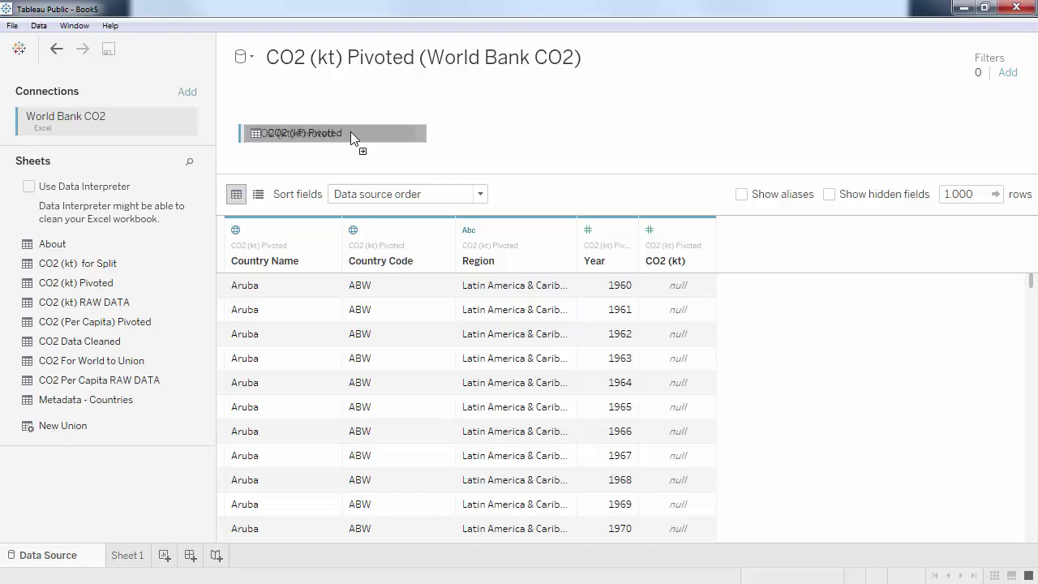
left_click(148, 364)
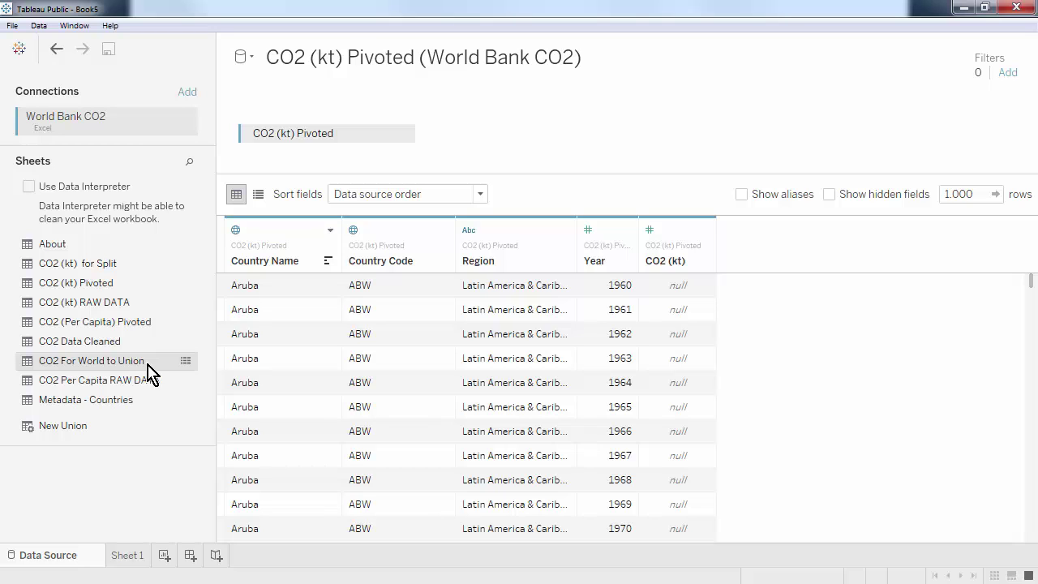
Union CO2 For World to Union onto CO2 (kt) Pivoted and set the preview limit to 100000 rows.
left_click_drag(150, 372, 325, 155)
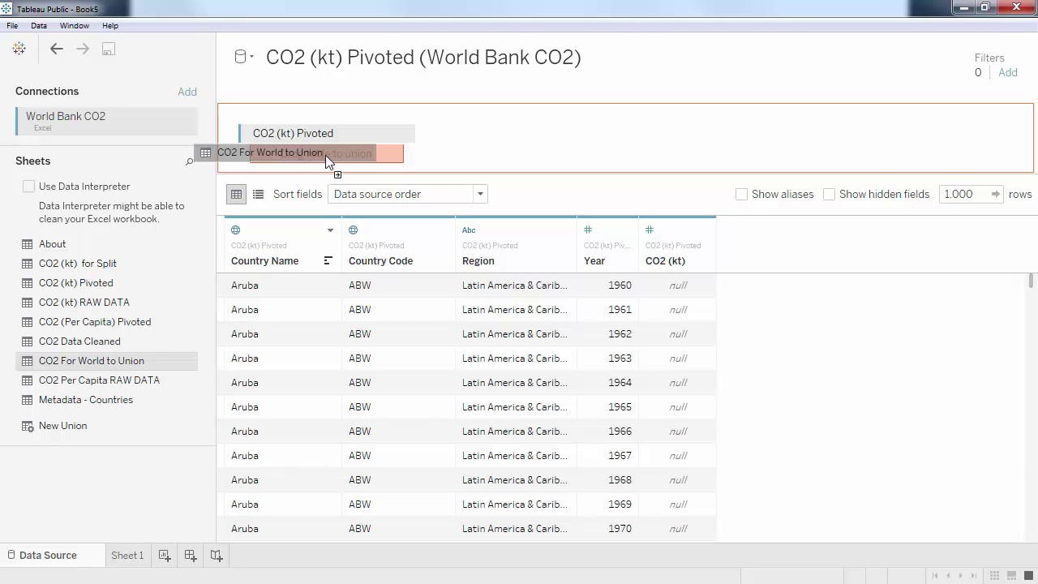
left_click_drag(325, 155, 325, 155)
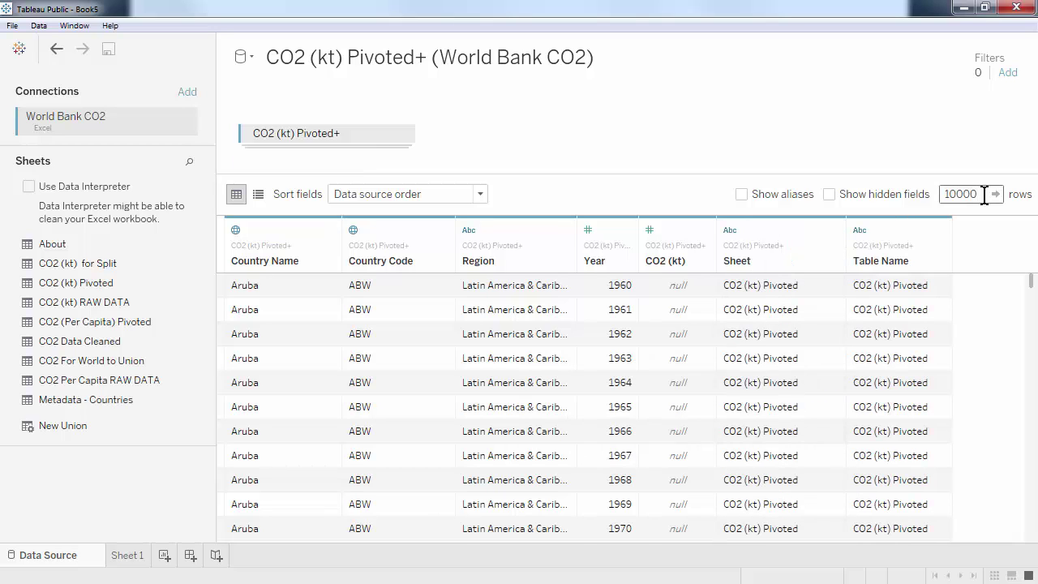
type("000")
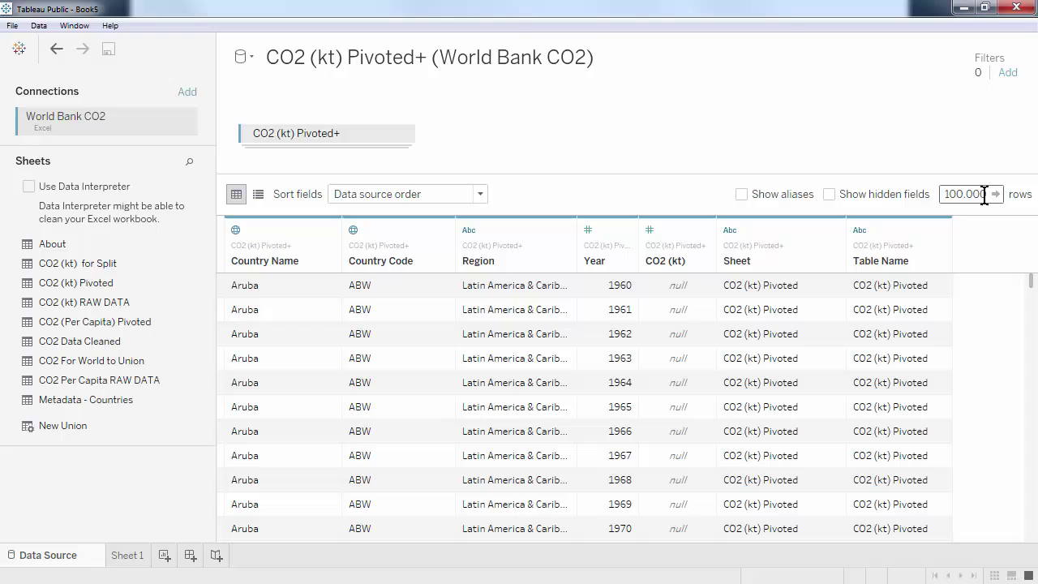
key("Return")
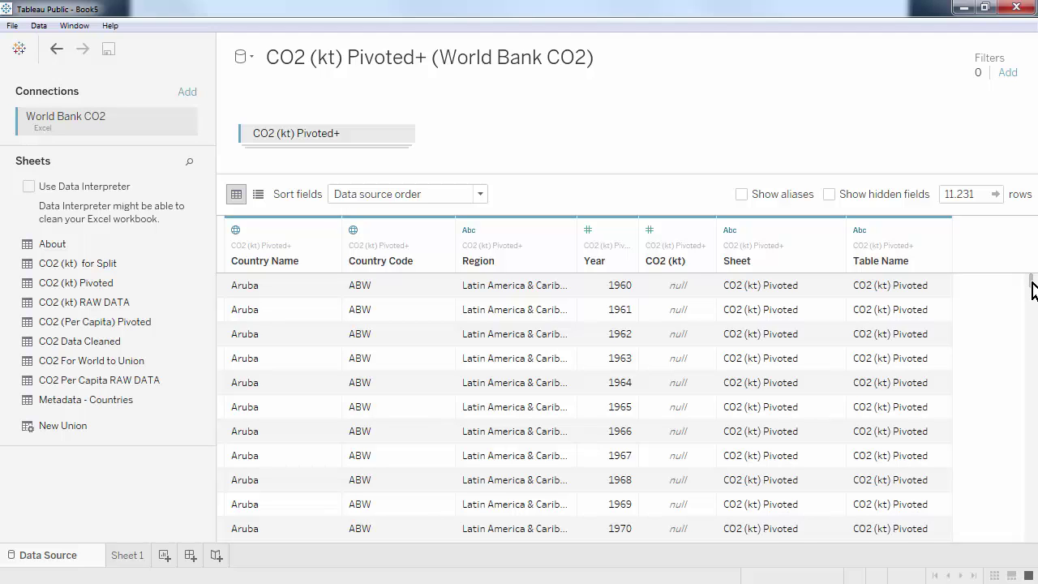
left_click_drag(1033, 286, 1032, 539)
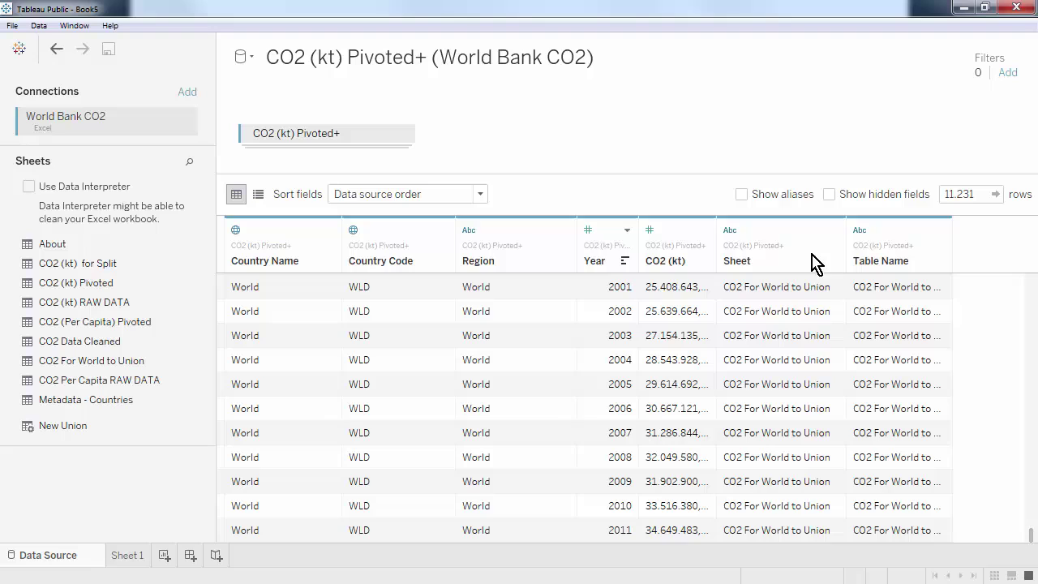
left_click(808, 229)
left_click(920, 227)
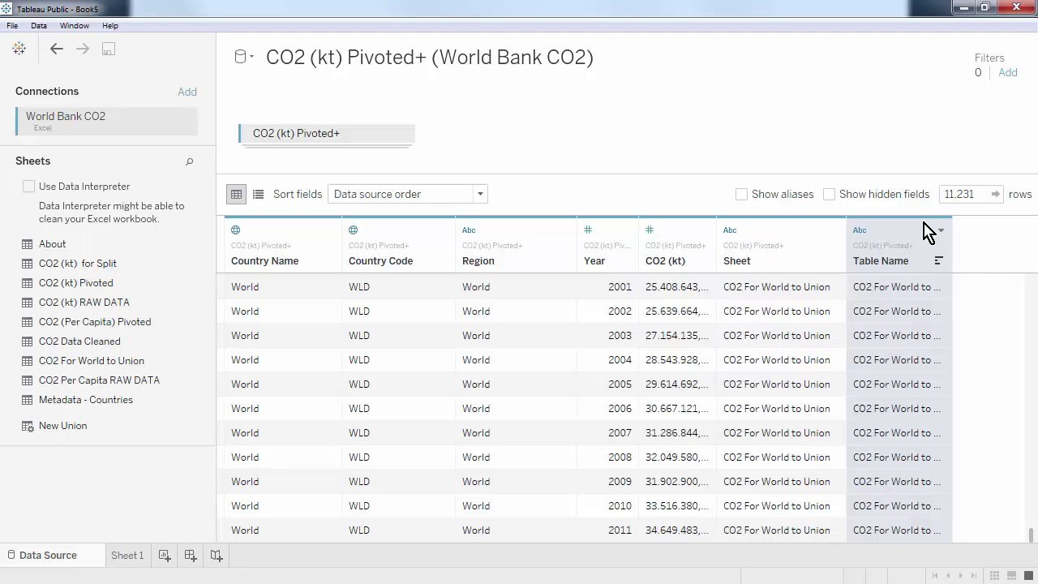
mouse_move(1034, 542)
left_mouse_down()
mouse_move(1034, 405)
mouse_move(1034, 551)
left_mouse_up()
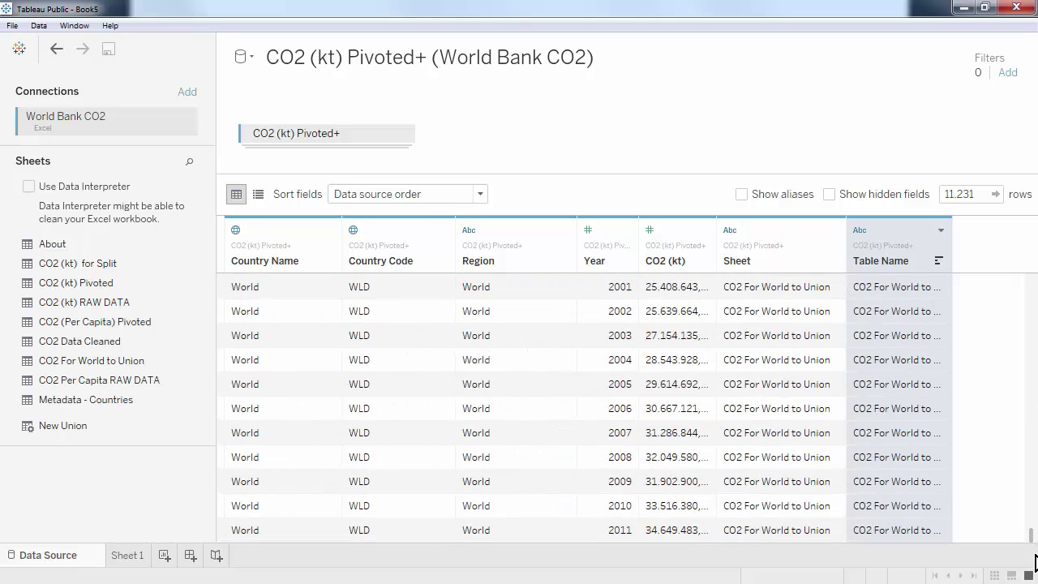